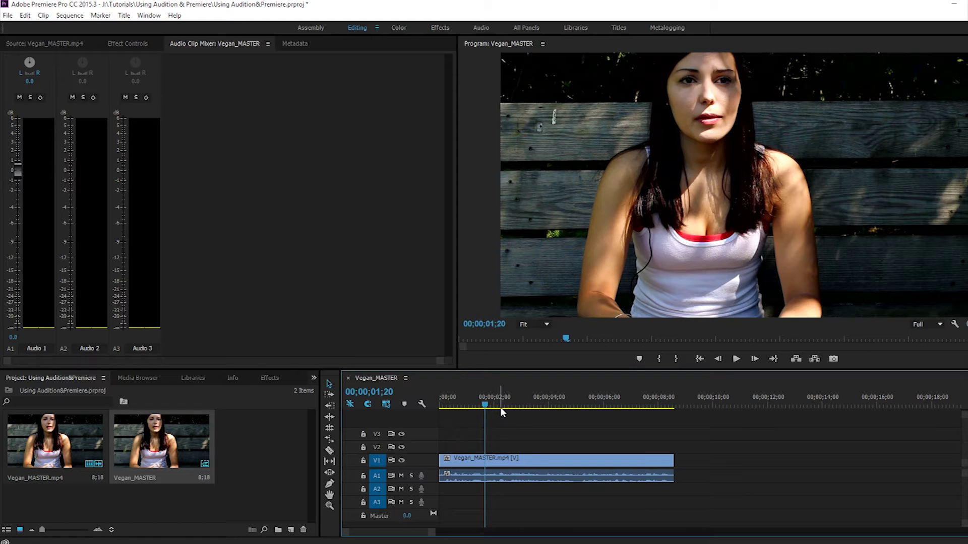
Review the interview clip from 02;16 and lower the Audio 1 volume to -2.4 dB
key(space)
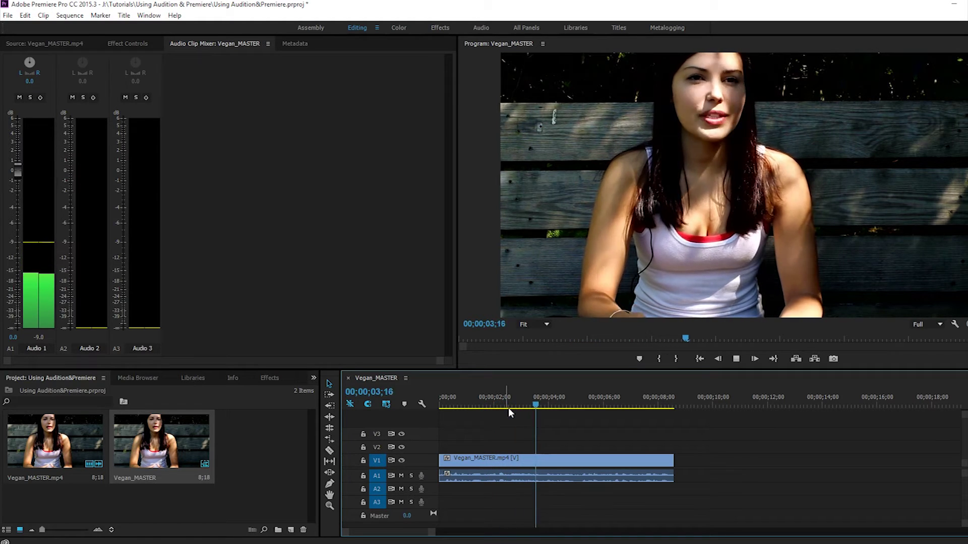
key(space)
click(508, 409)
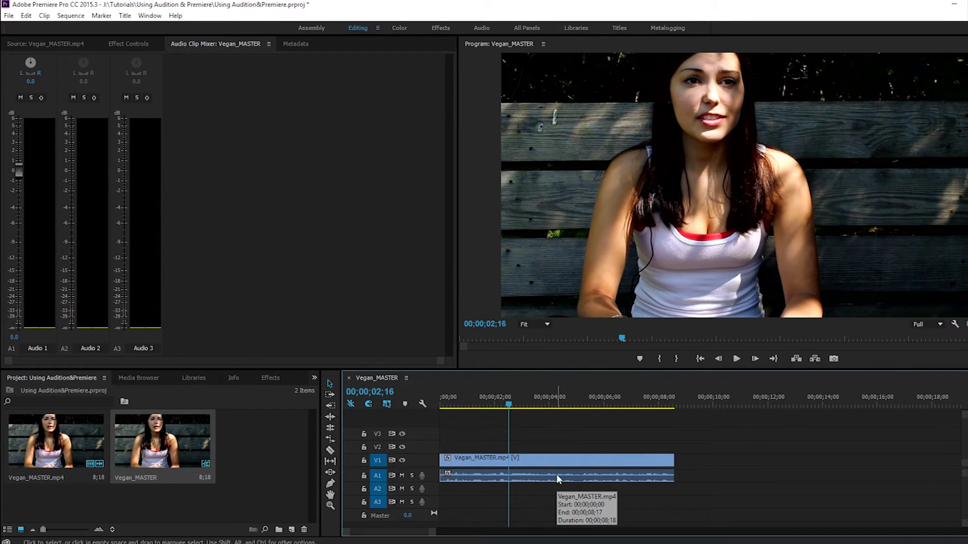
key(space)
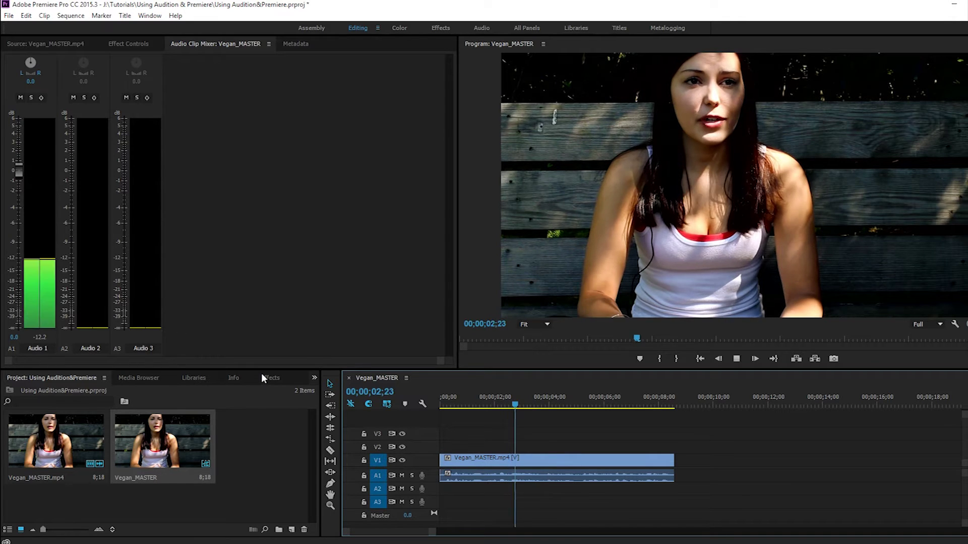
key(space)
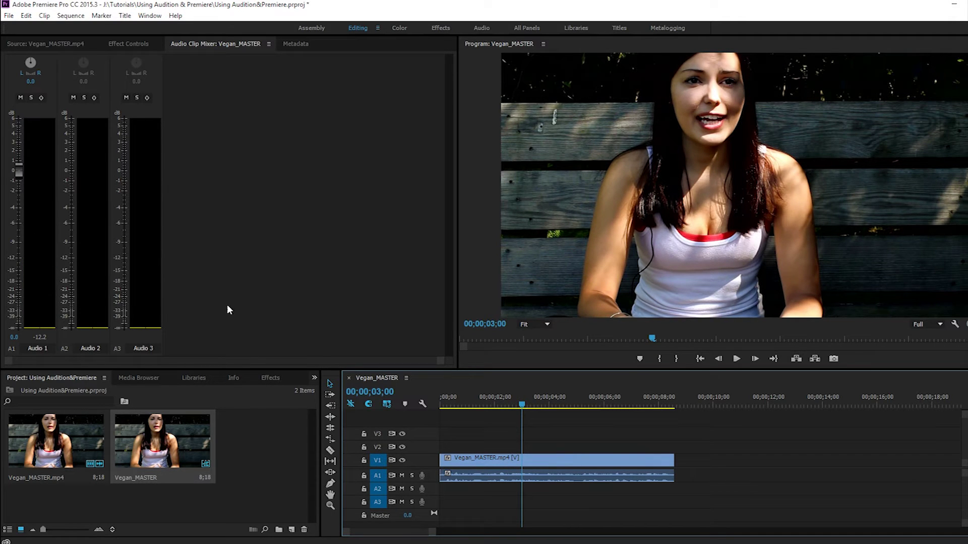
mouse_move(18, 172)
mouse_down()
mouse_move(20, 197)
mouse_move(22, 170)
mouse_up()
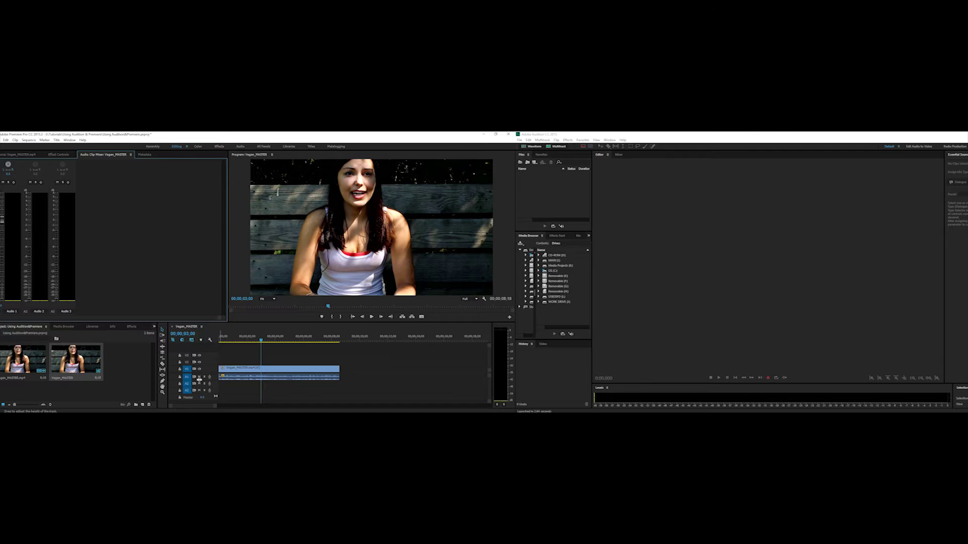
click(640, 139)
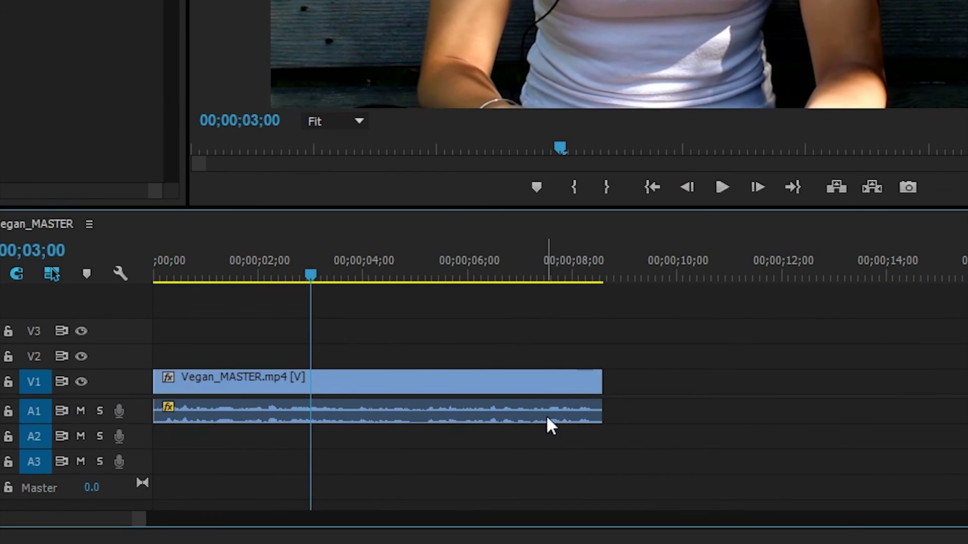
Send the Vegan_MASTER timeline clip to Adobe Audition with Edit Clip In Adobe Audition
right_click(549, 425)
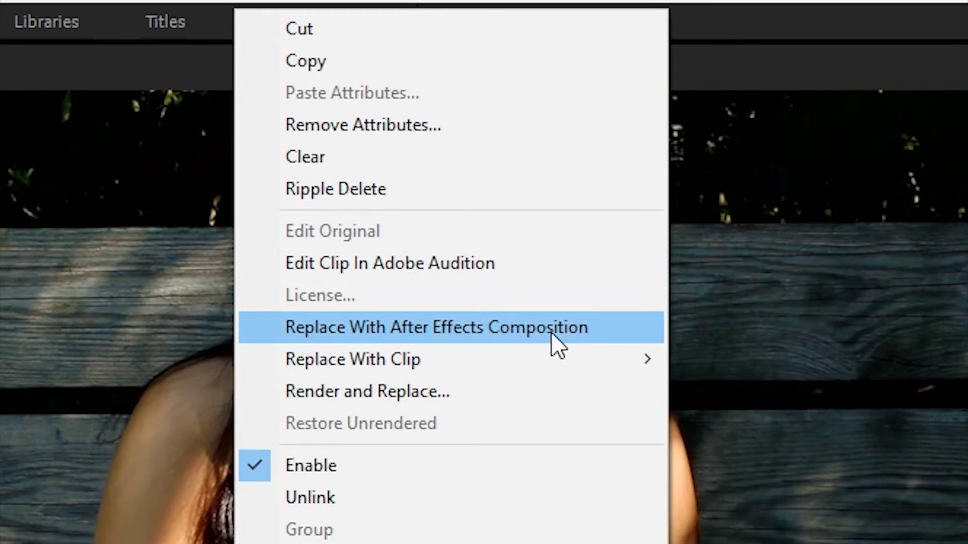
click(485, 269)
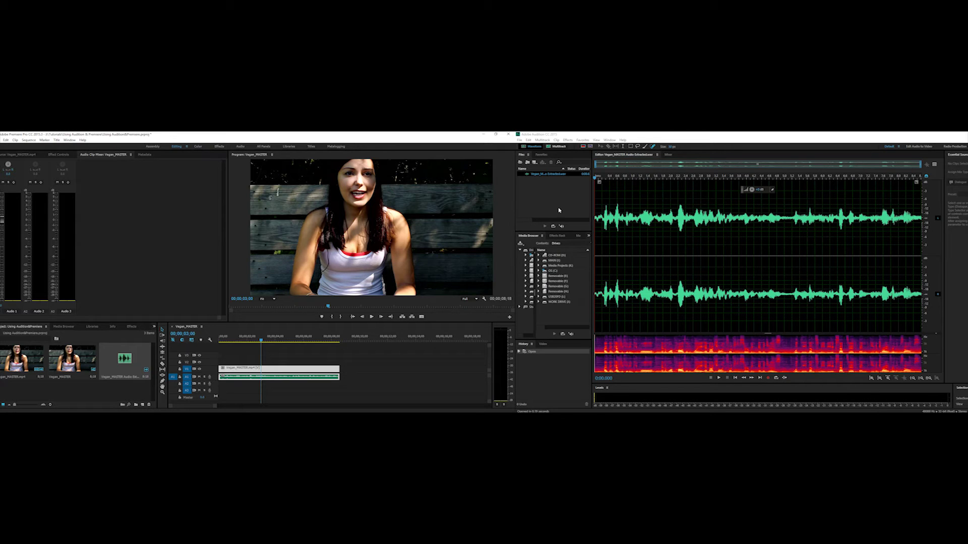
Play through Vegan_MASTER Audio Extracted.wav in Audition and bring up the Effects menu
click(595, 179)
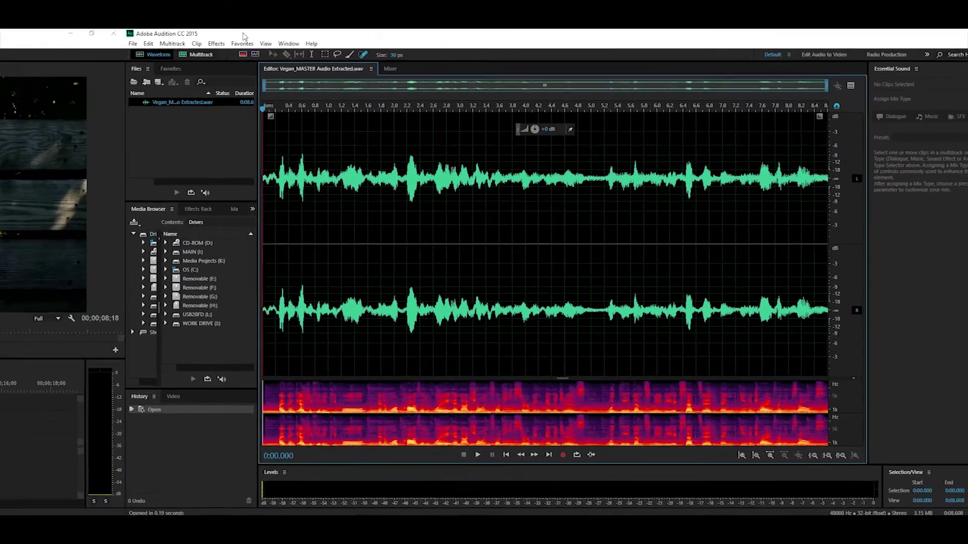
key(space)
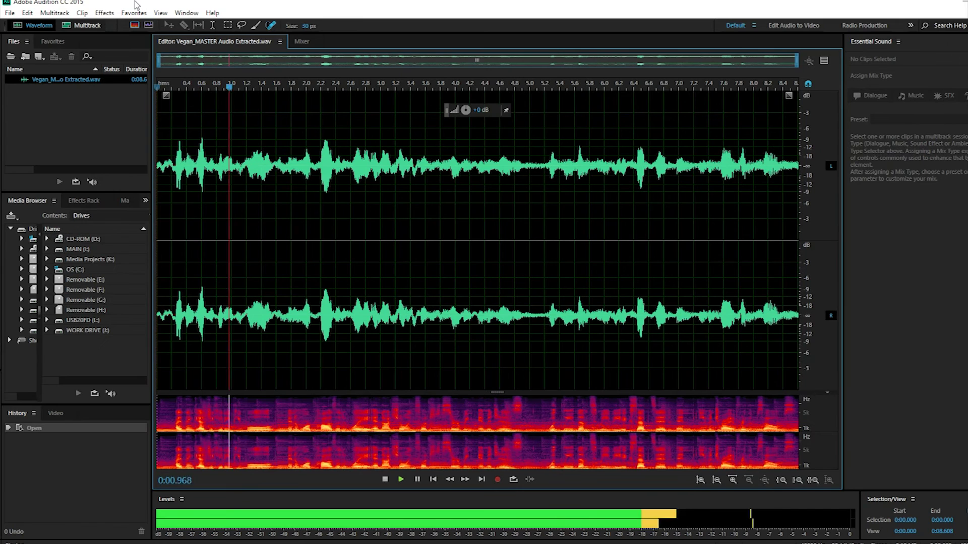
key(space)
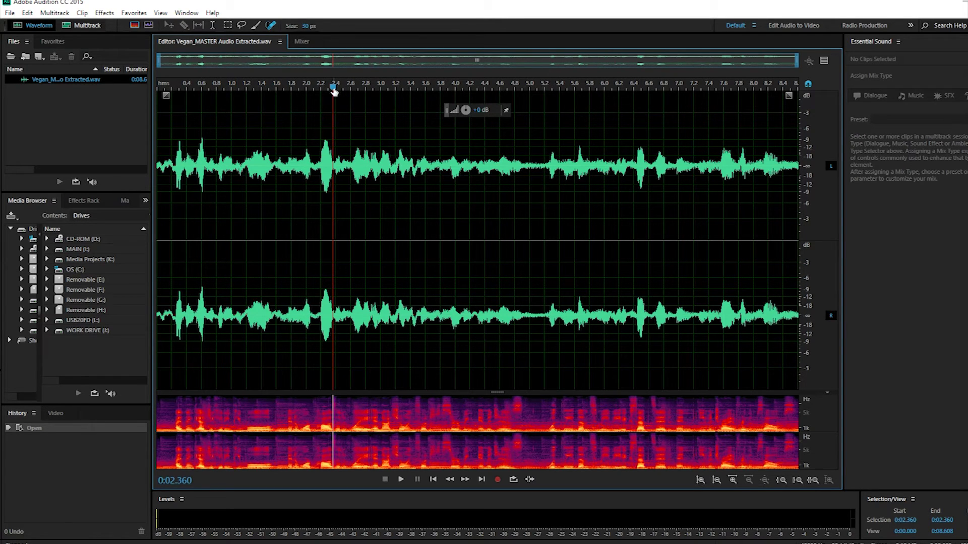
click(106, 12)
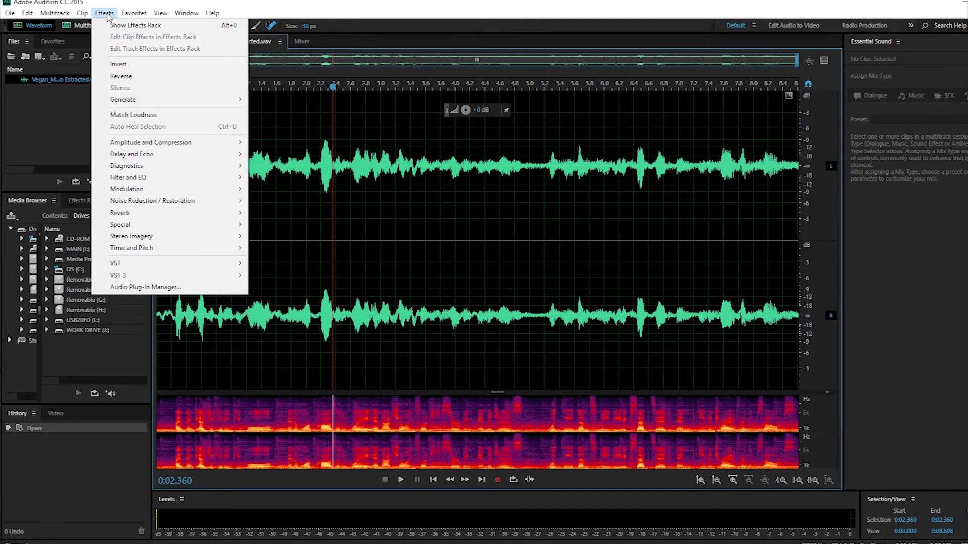
Apply a Delay effect with 120 ms left and 180 ms right delay times, then preview it
mouse_move(146, 154)
click(274, 166)
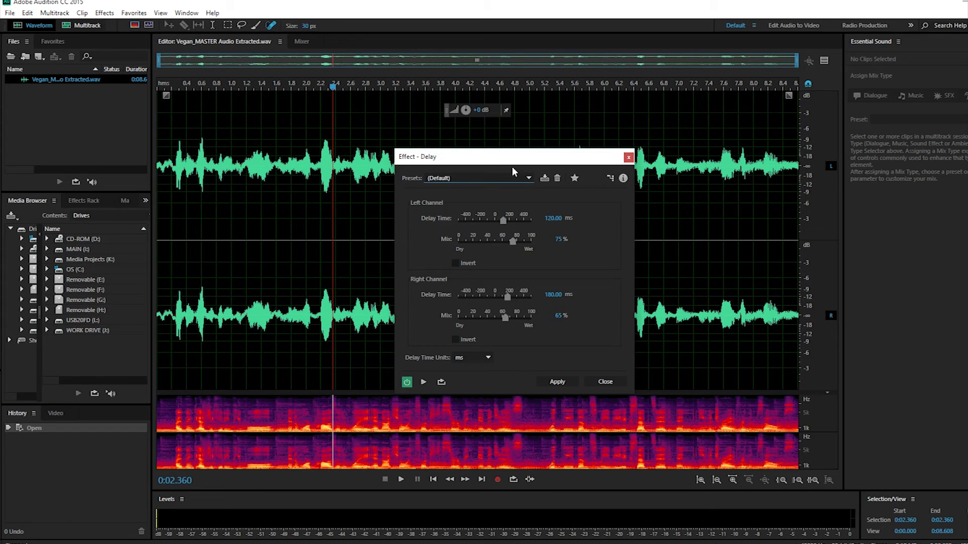
drag(501, 222, 517, 222)
click(555, 383)
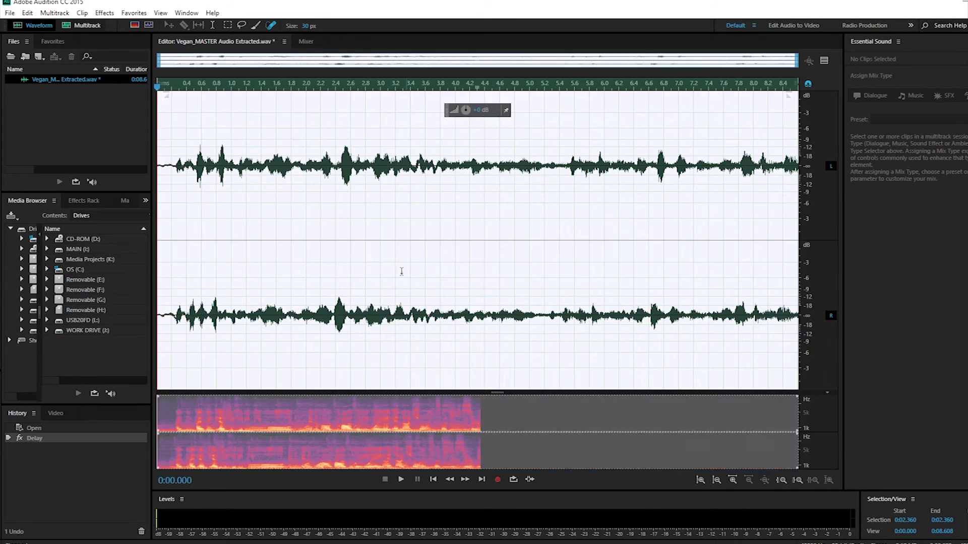
key(space)
key(space)
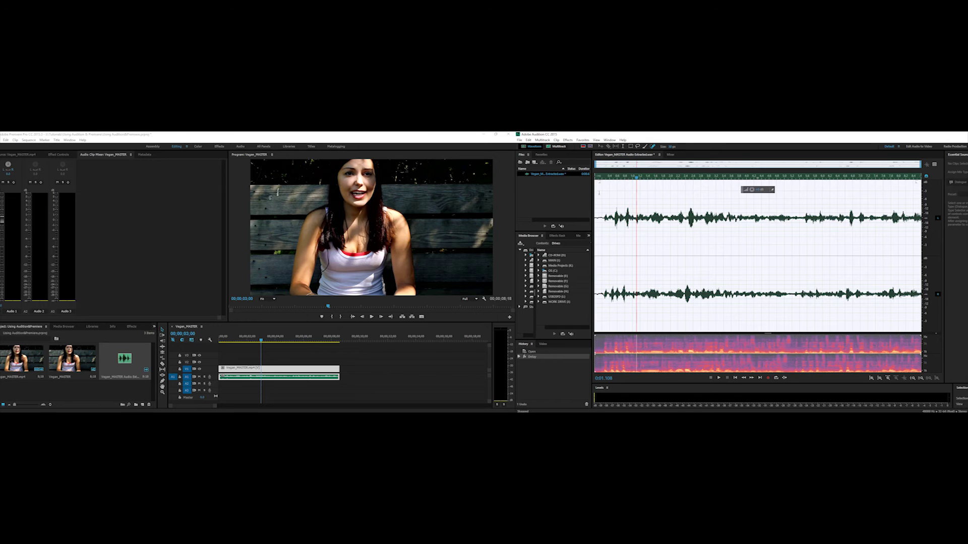
Preview the sequence from about 01;18, then save the delayed Vegan_MASTER Audio Extracted.wav in Audition
drag(261, 342, 245, 342)
key(space)
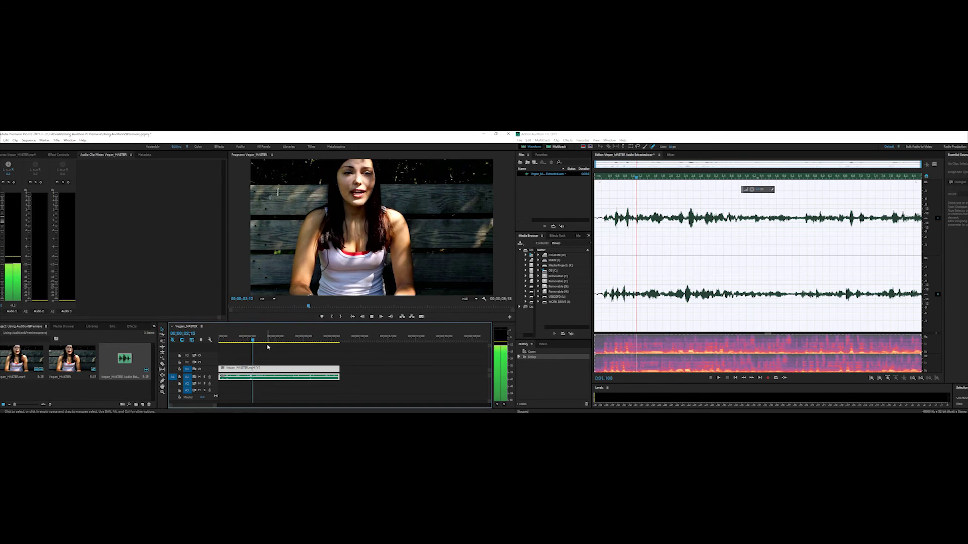
key(space)
drag(263, 342, 255, 342)
key(space)
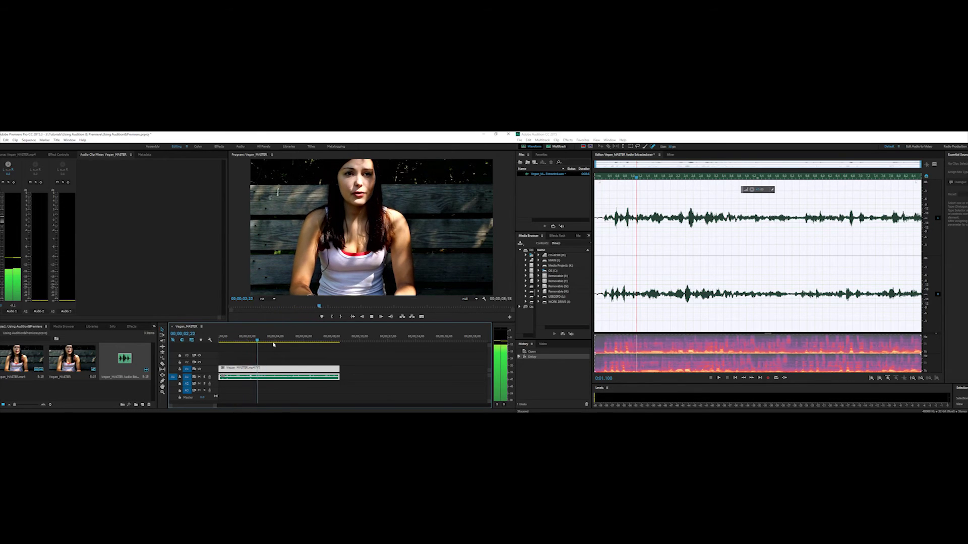
key(space)
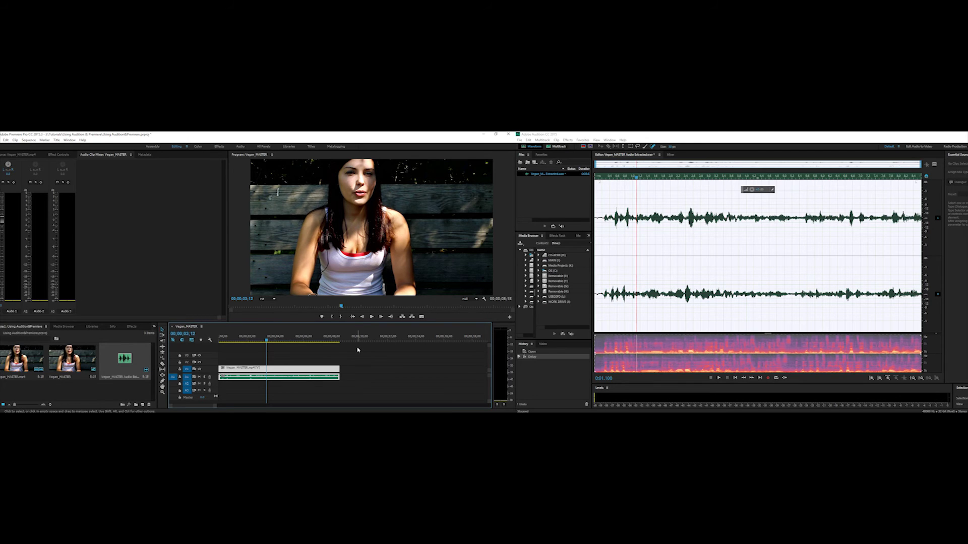
key(alt+Tab)
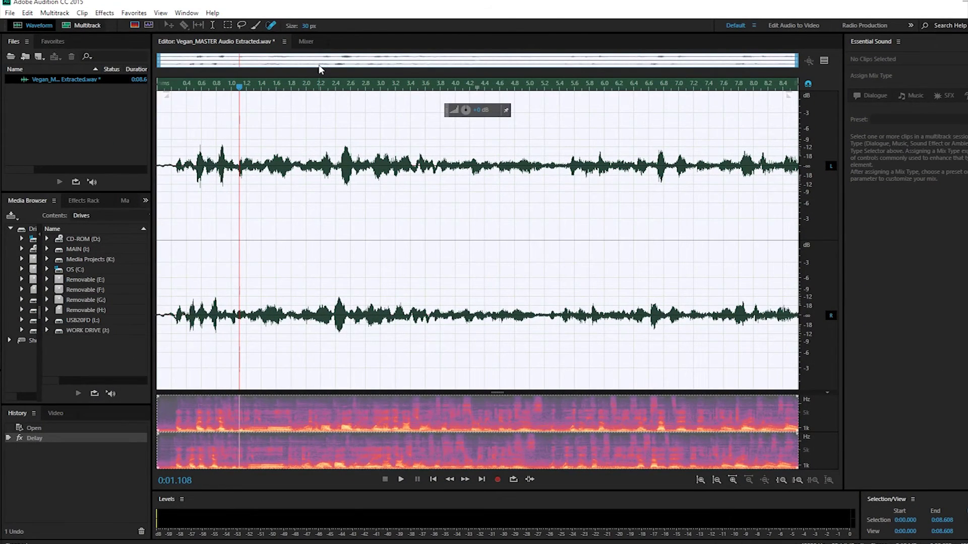
key(ctrl+s)
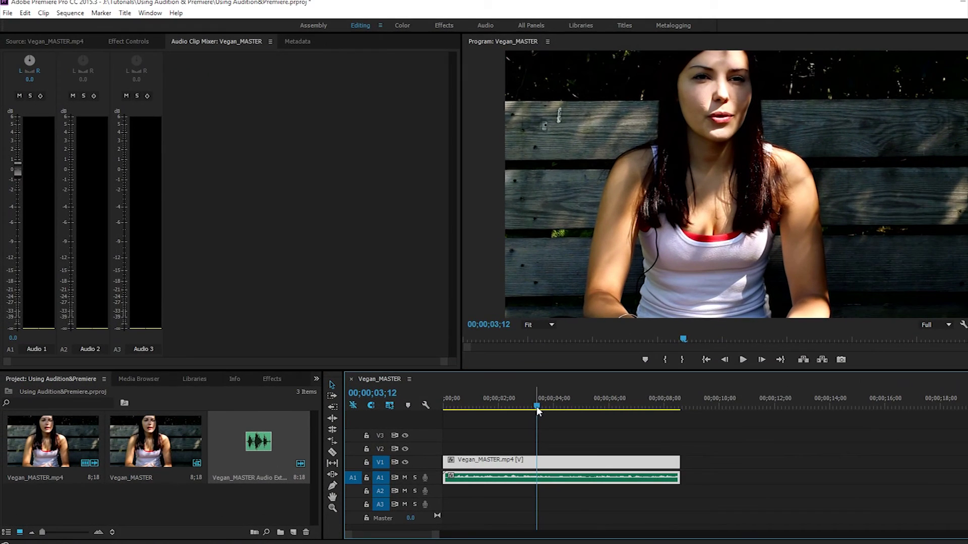
key(Home)
key(space)
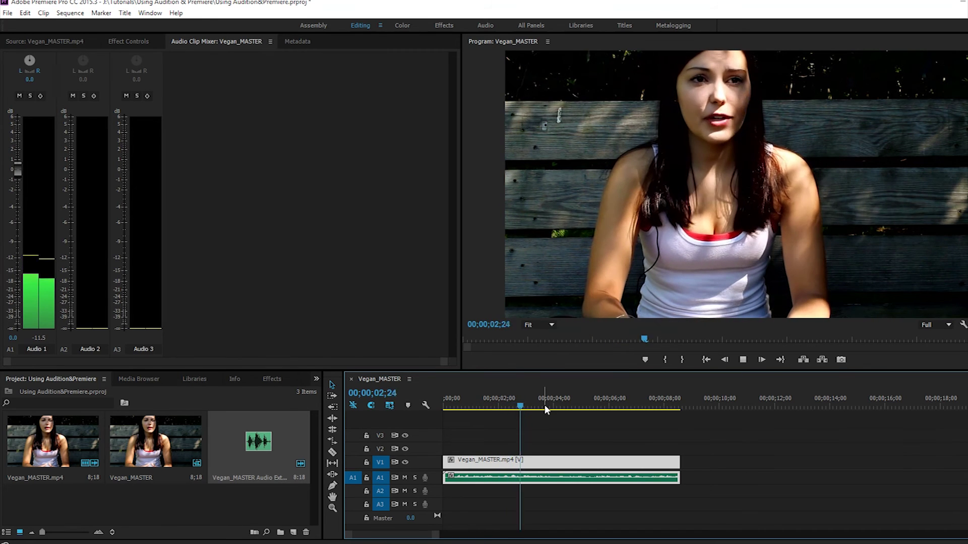
key(space)
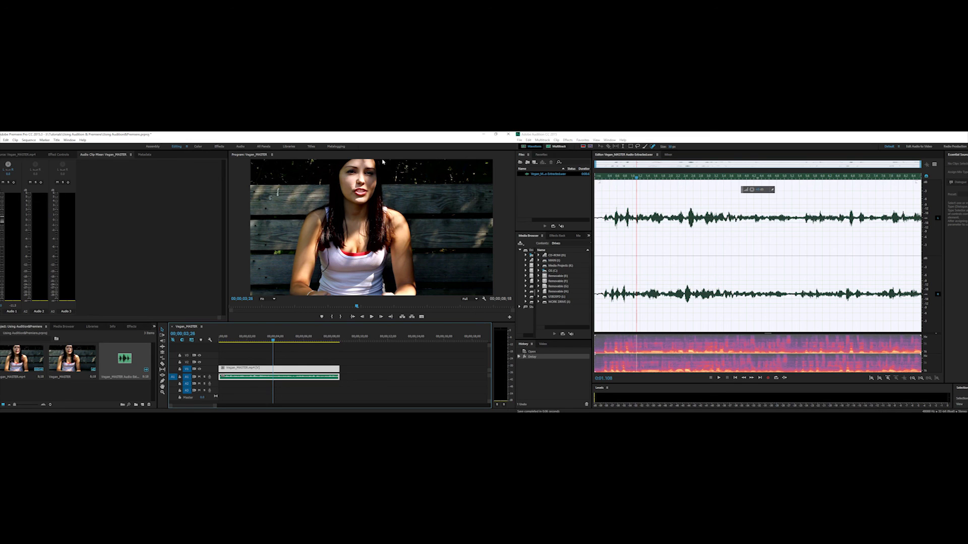
click(246, 336)
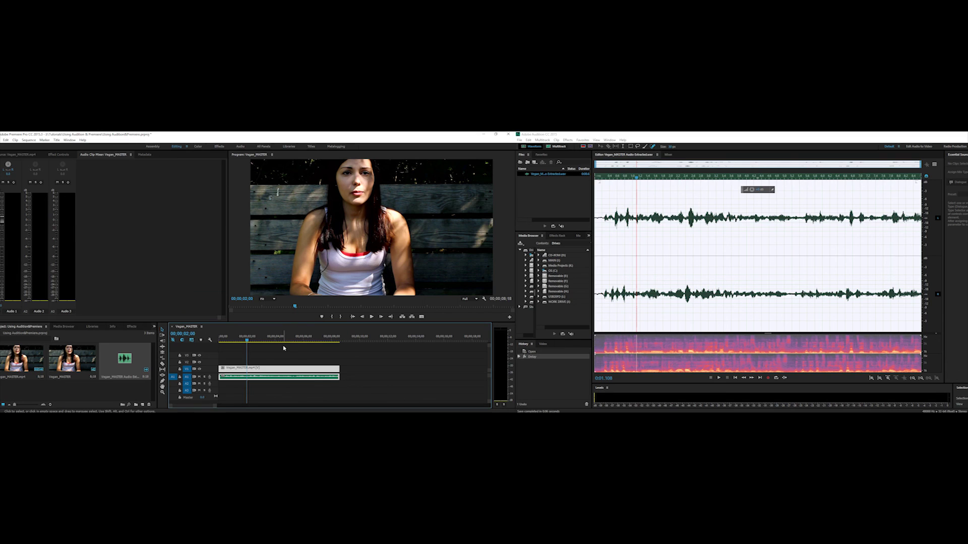